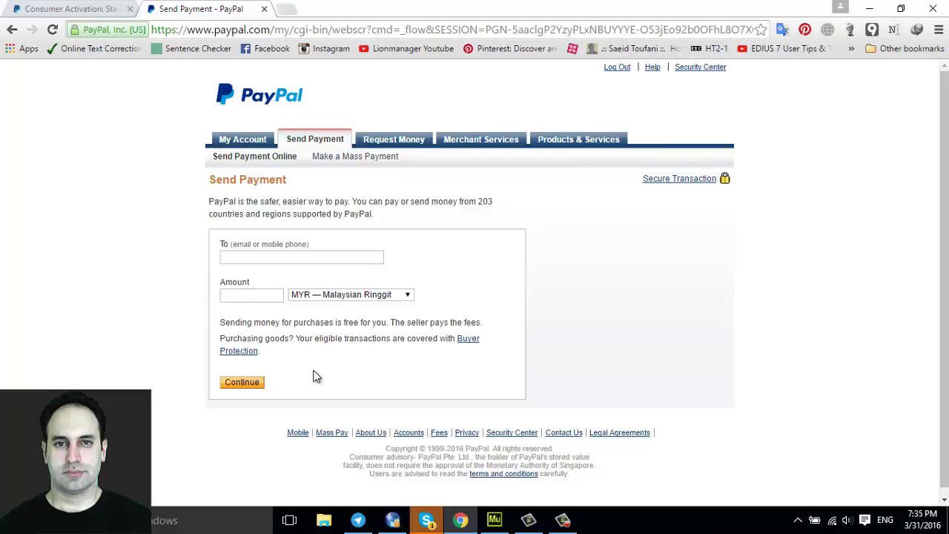
Browse PayPal's Merchant Tools payment solutions, then return to My Account
{"action": "left_click", "coordinate": [489, 146]}
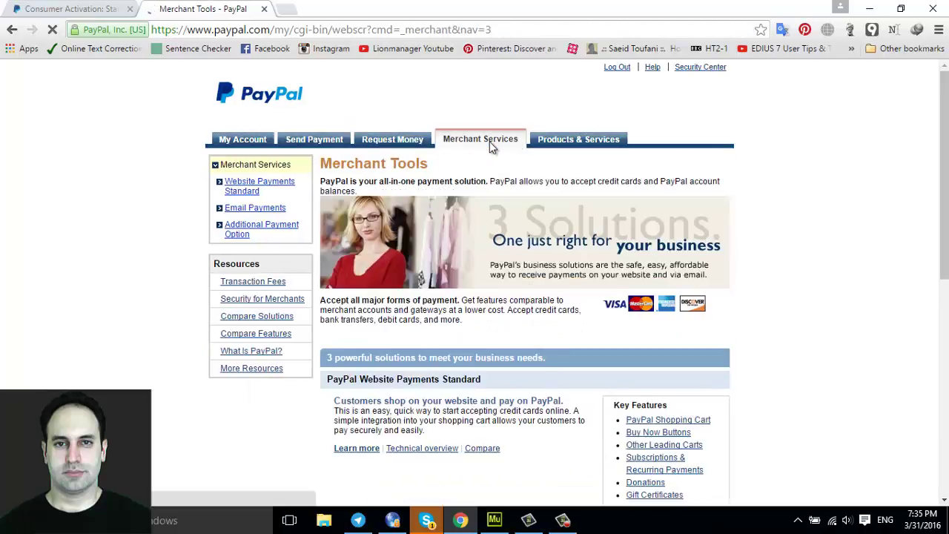
{"action": "scroll", "coordinate": [796, 172], "scroll_direction": "down", "scroll_amount": 1}
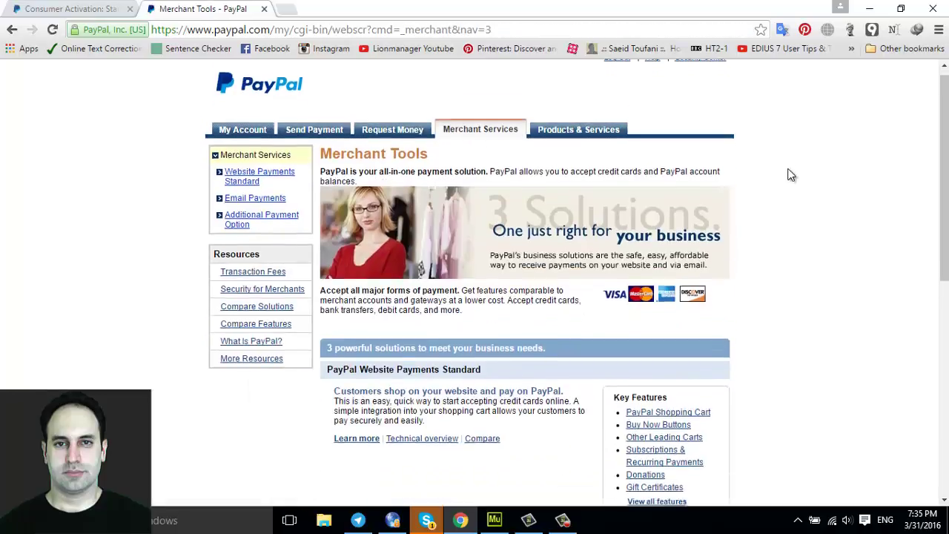
{"action": "scroll", "coordinate": [791, 174], "scroll_direction": "down", "scroll_amount": 2}
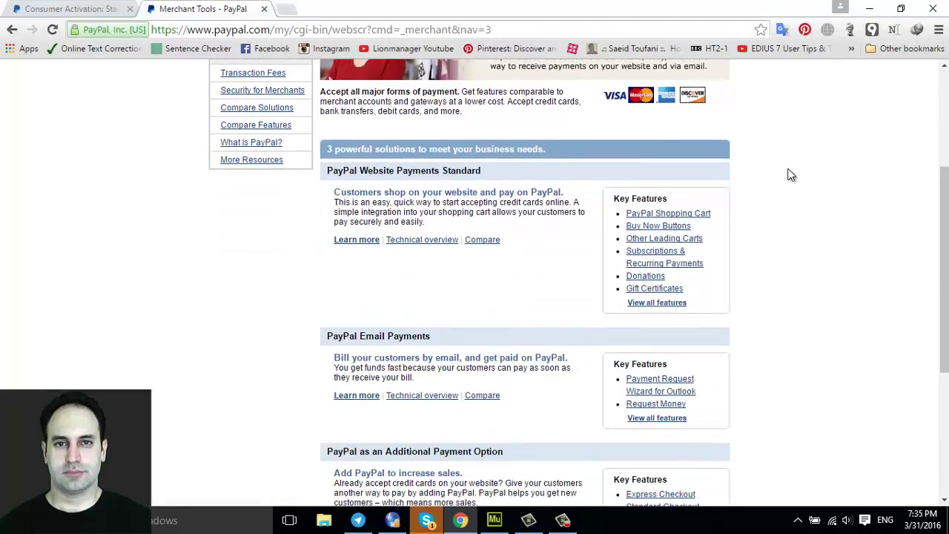
{"action": "scroll", "coordinate": [789, 174], "scroll_direction": "down", "scroll_amount": 4}
{"action": "scroll", "coordinate": [782, 174], "scroll_direction": "up", "scroll_amount": 7}
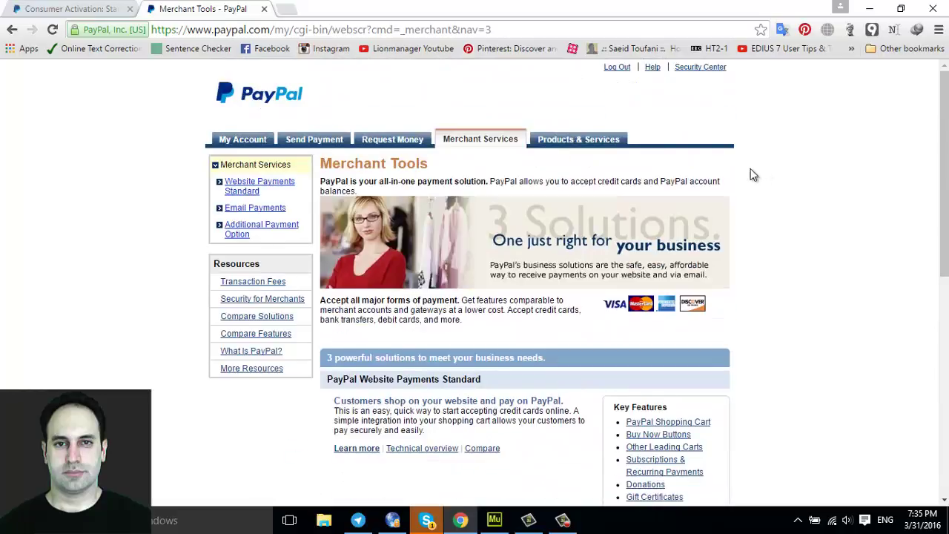
{"action": "left_click", "coordinate": [270, 143]}
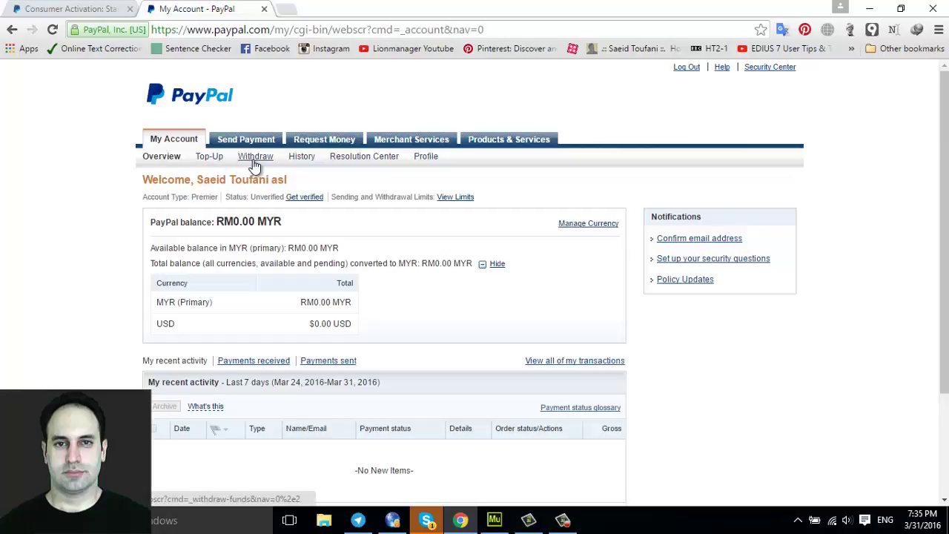
Check PayPal's Withdraw and Top-Up pages
{"action": "left_click", "coordinate": [252, 159]}
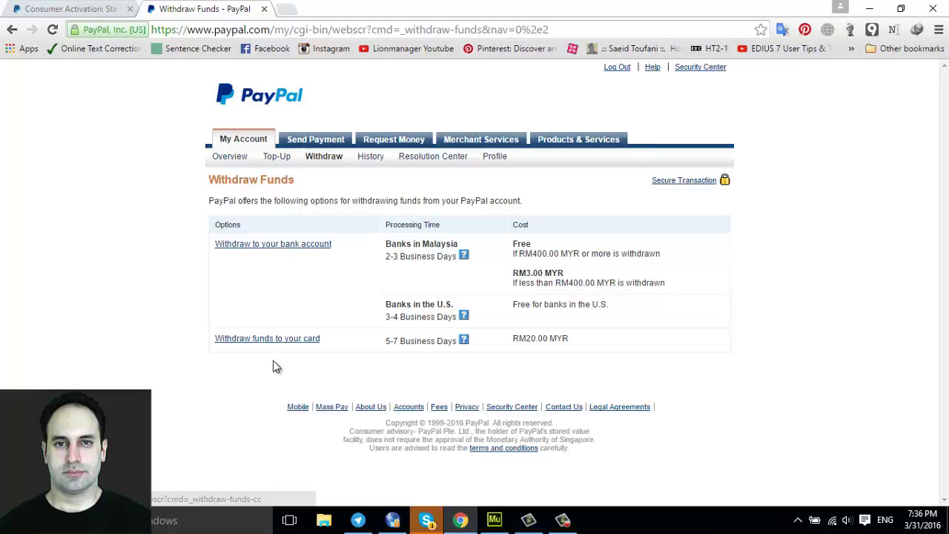
{"action": "left_click", "coordinate": [327, 243]}
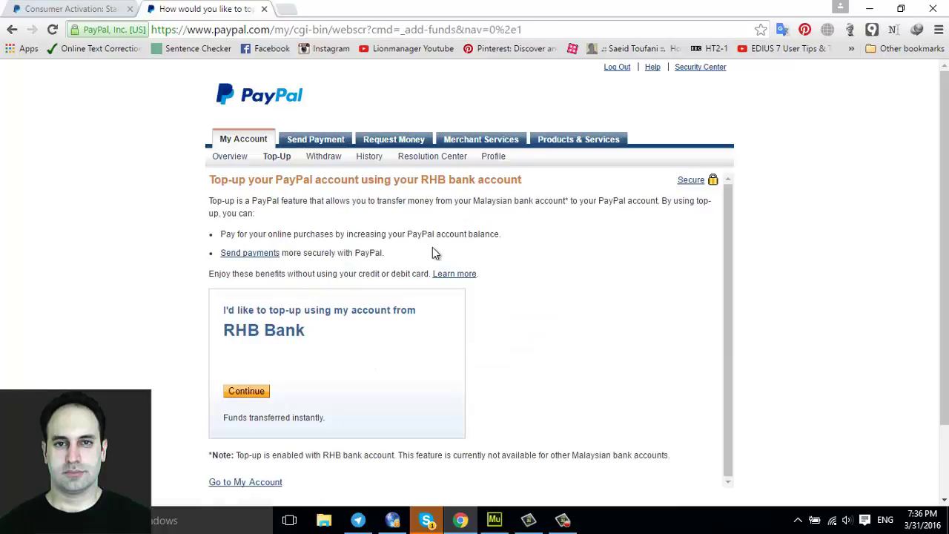
{"action": "scroll", "coordinate": [434, 252], "scroll_direction": "down", "scroll_amount": 2}
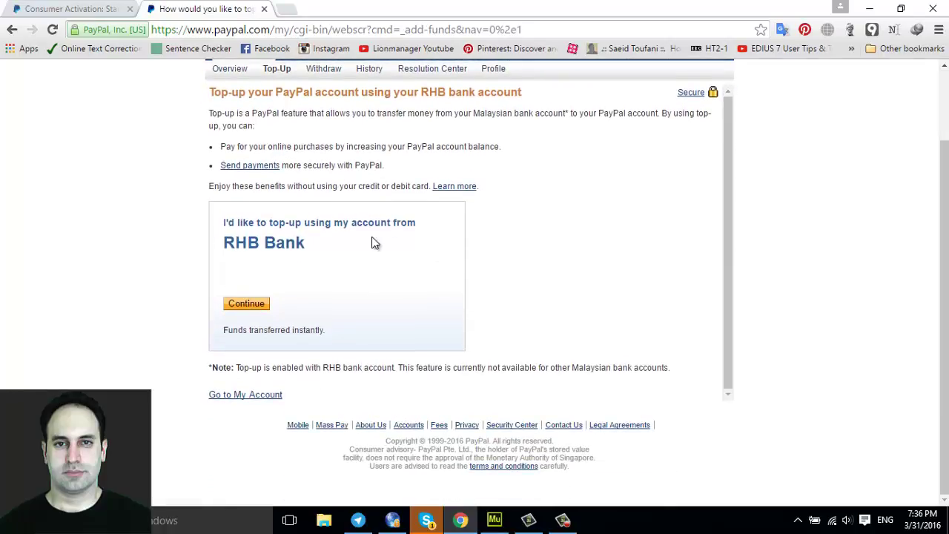
{"action": "scroll", "coordinate": [248, 150], "scroll_direction": "up", "scroll_amount": 2}
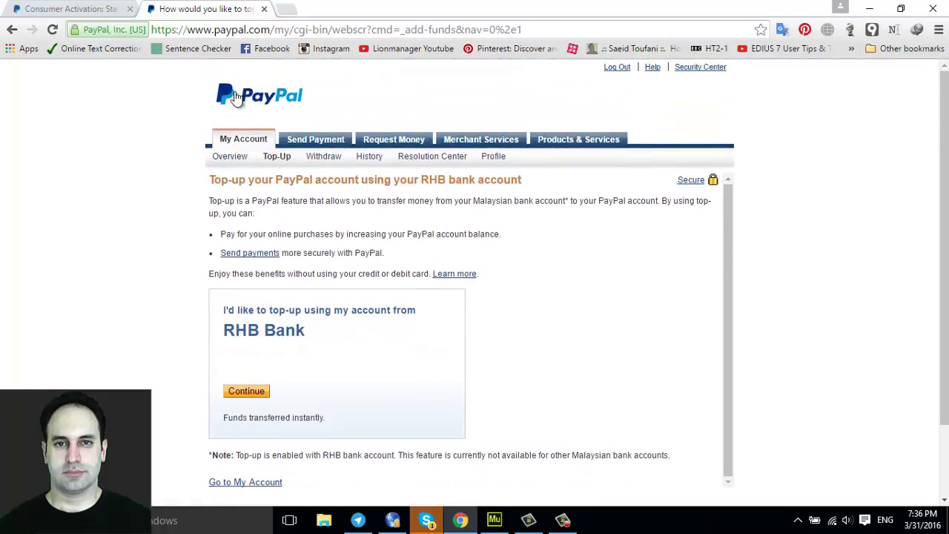
Return to the PayPal account Overview and switch to the Adobe Muse project
{"action": "mouse_move", "coordinate": [368, 157]}
{"action": "left_click", "coordinate": [393, 180]}
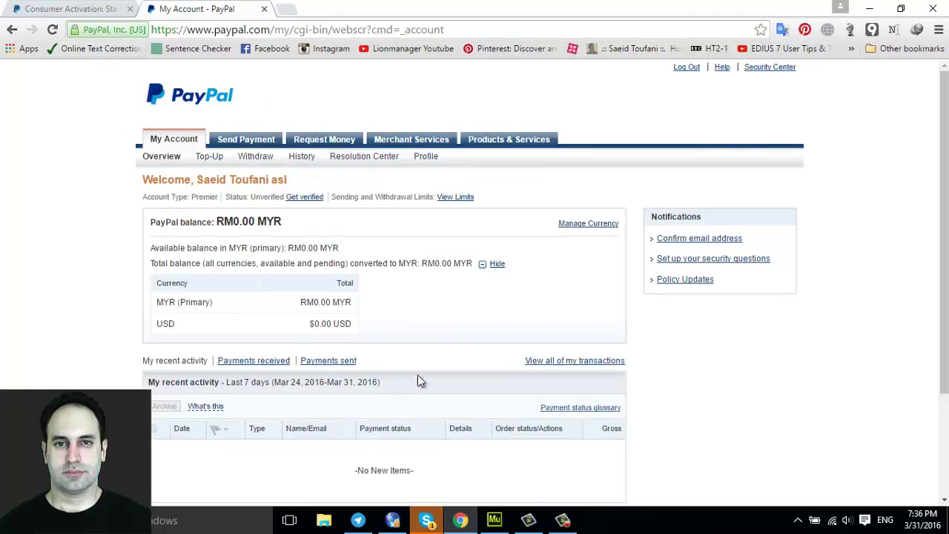
{"action": "left_click", "coordinate": [495, 519]}
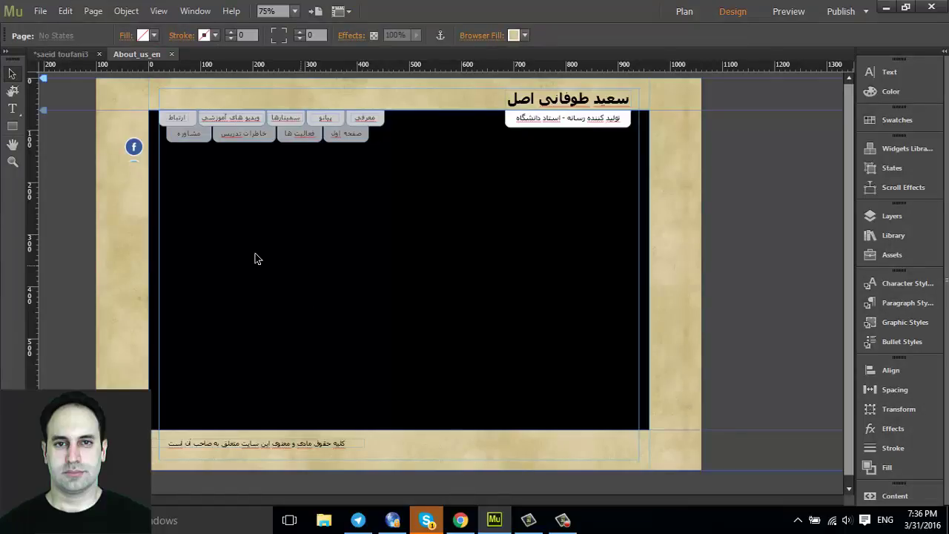
With the Selection tool active, choose Object > Insert Widget > Social > PayPal
{"action": "left_click", "coordinate": [13, 126]}
{"action": "key", "text": "v"}
{"action": "left_click", "coordinate": [94, 12]}
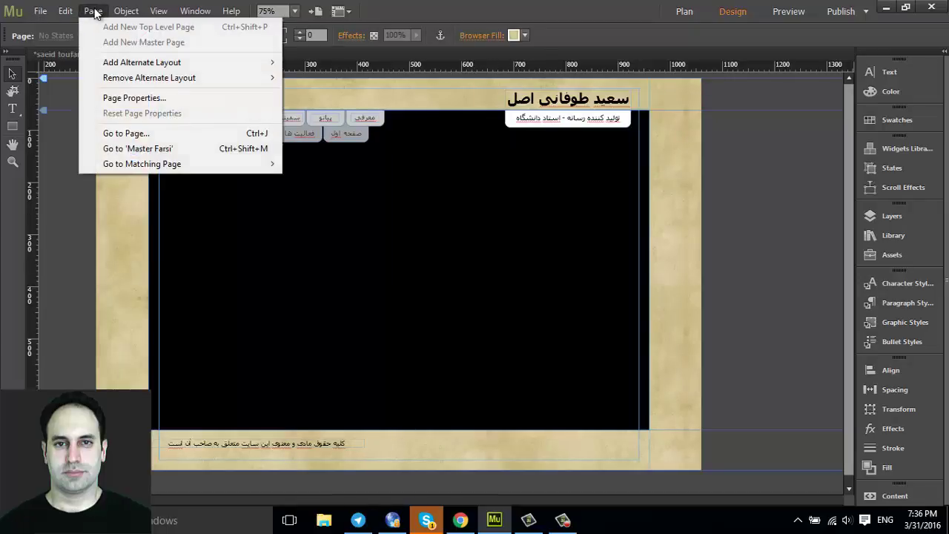
{"action": "mouse_move", "coordinate": [127, 11]}
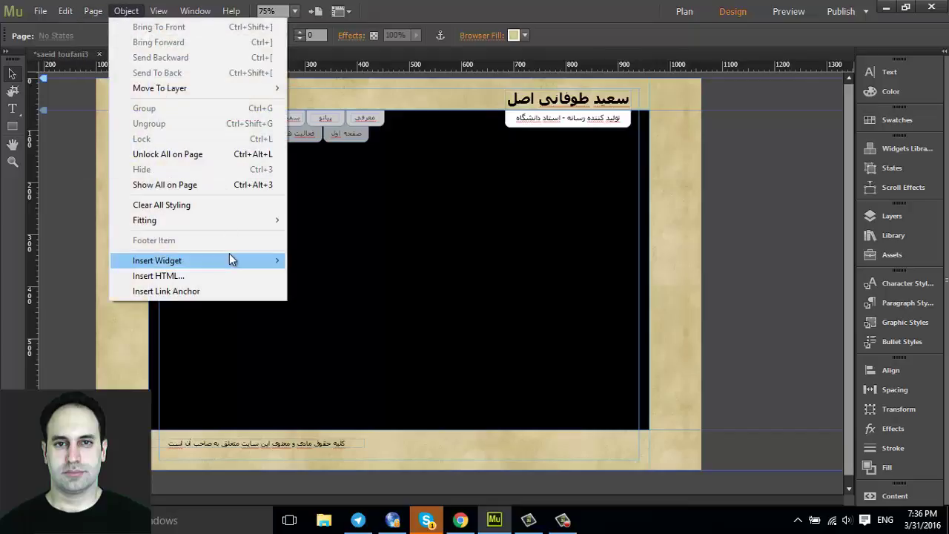
{"action": "mouse_move", "coordinate": [244, 263]}
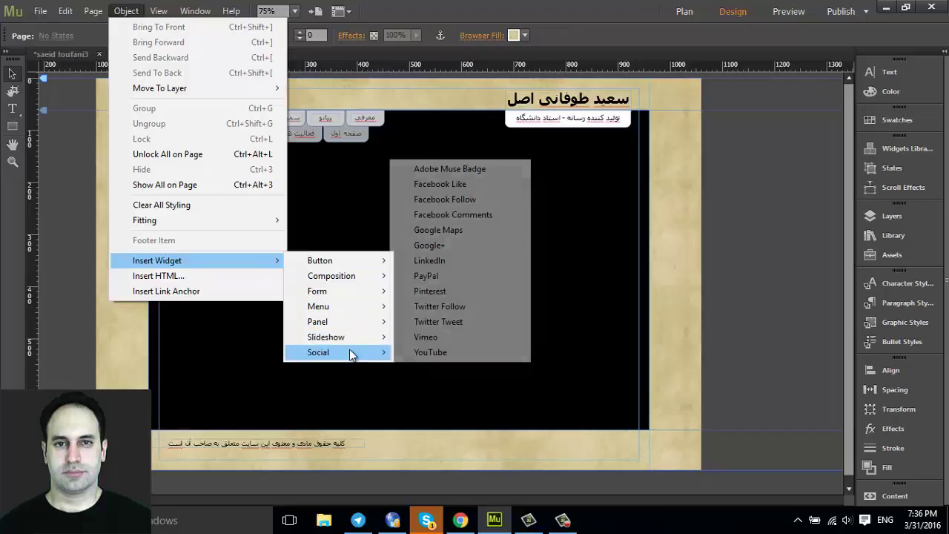
{"action": "mouse_move", "coordinate": [345, 349]}
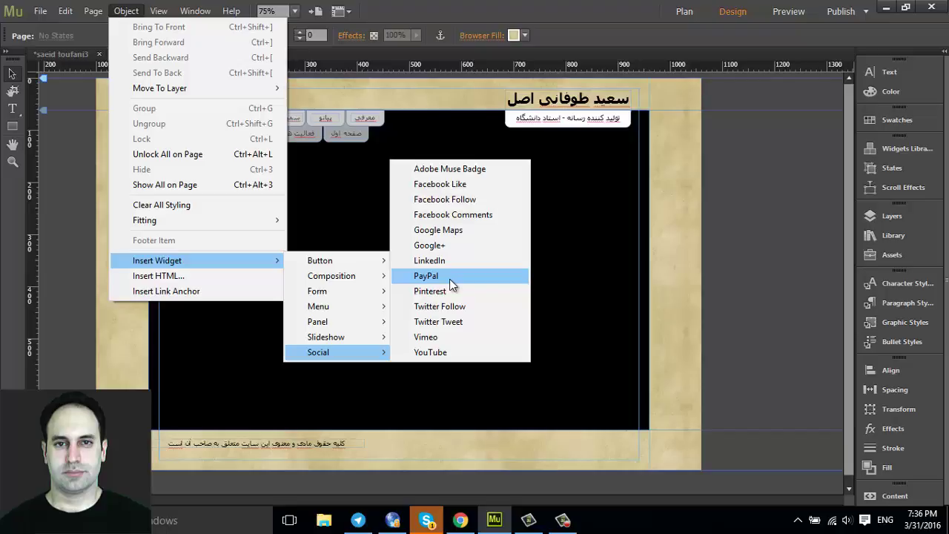
{"action": "left_click", "coordinate": [449, 278]}
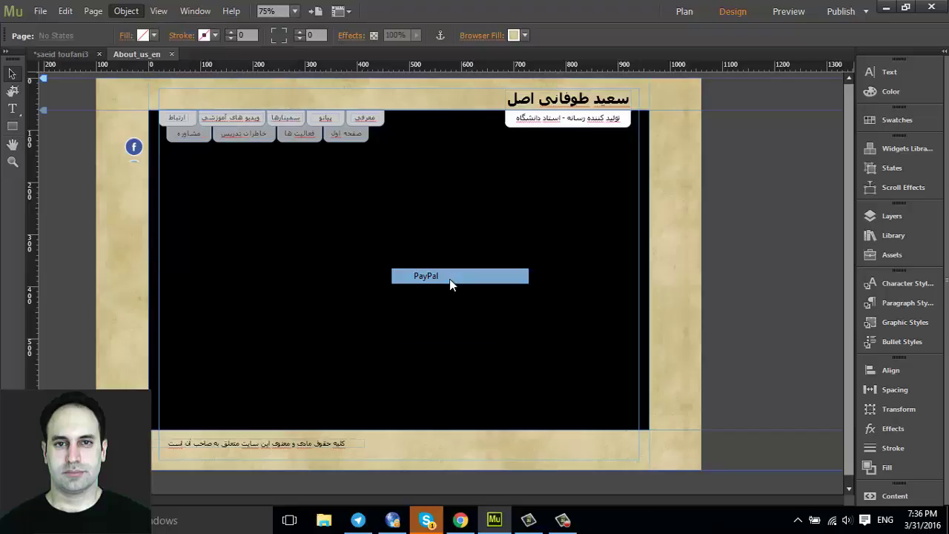
Place the PayPal widget on About_us_en, nudge it up-right, and keep the Buy Now type
{"action": "left_click", "coordinate": [296, 233]}
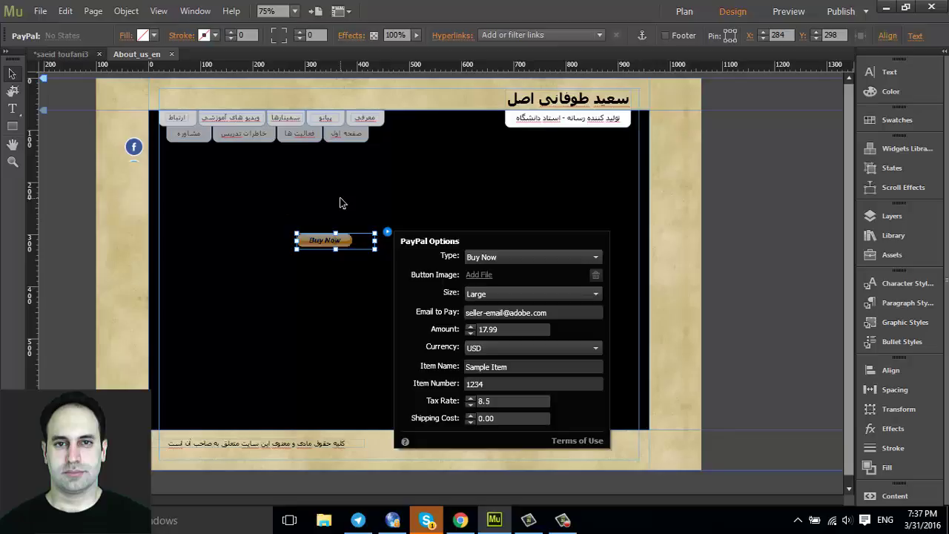
{"action": "left_click_drag", "start_coordinate": [318, 244], "coordinate": [381, 202]}
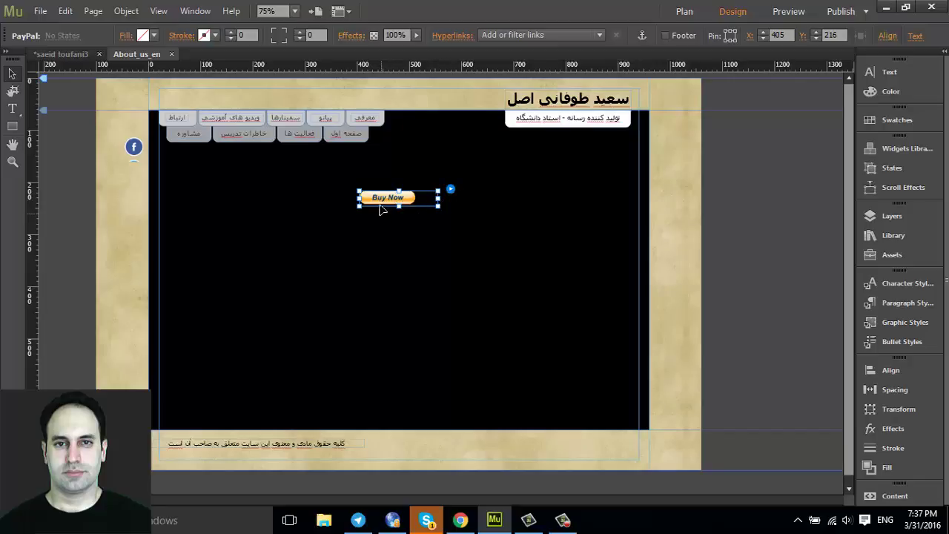
{"action": "left_click", "coordinate": [451, 189]}
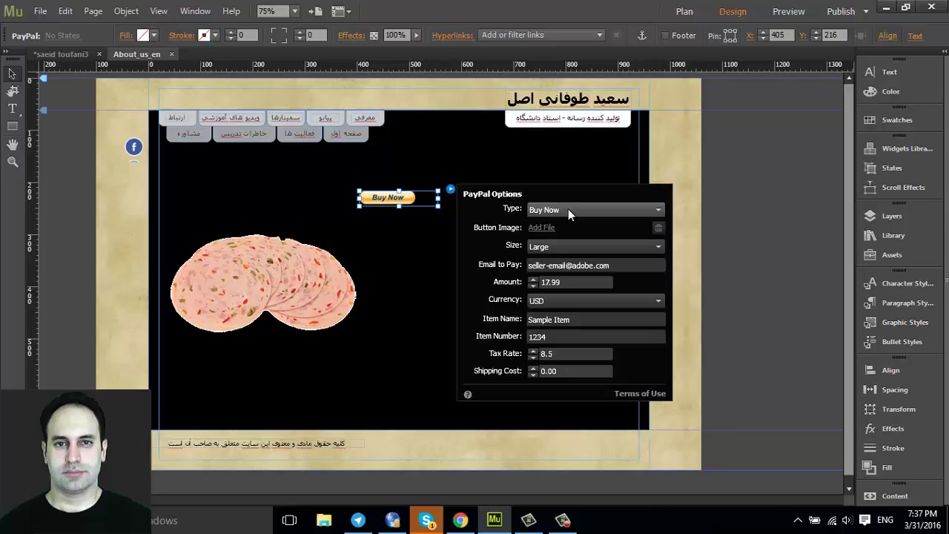
{"action": "left_click", "coordinate": [528, 211]}
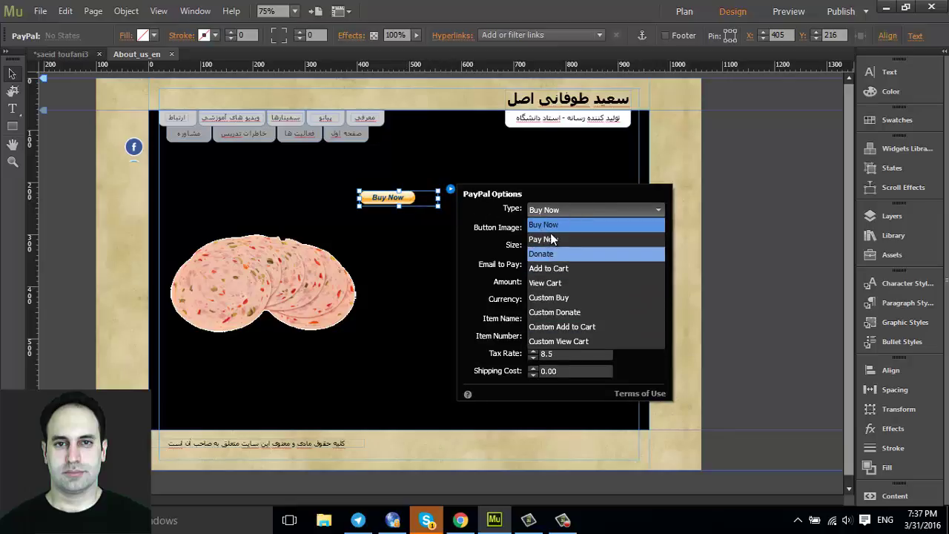
{"action": "left_click", "coordinate": [467, 215]}
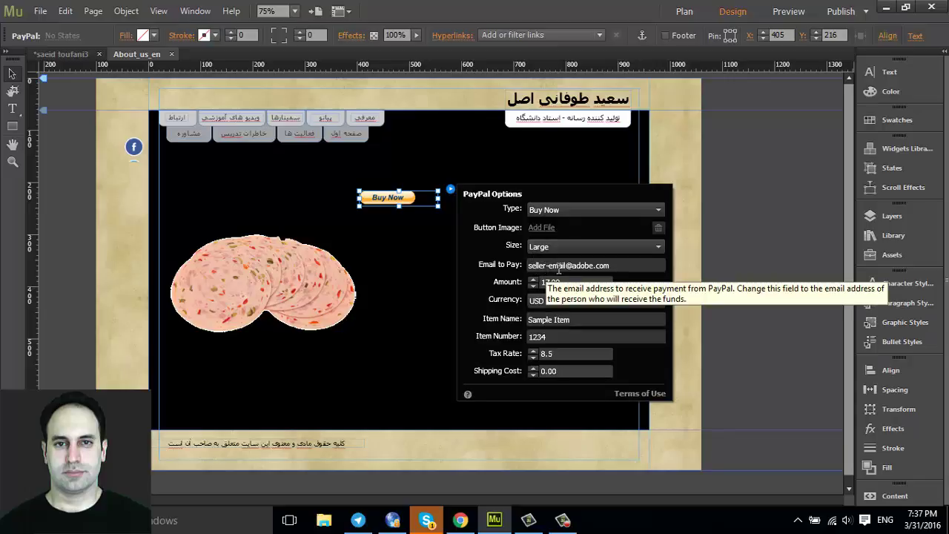
Replace the Email to Pay address with the seller's own e-mail address
{"action": "left_click_drag", "start_coordinate": [611, 267], "coordinate": [497, 268]}
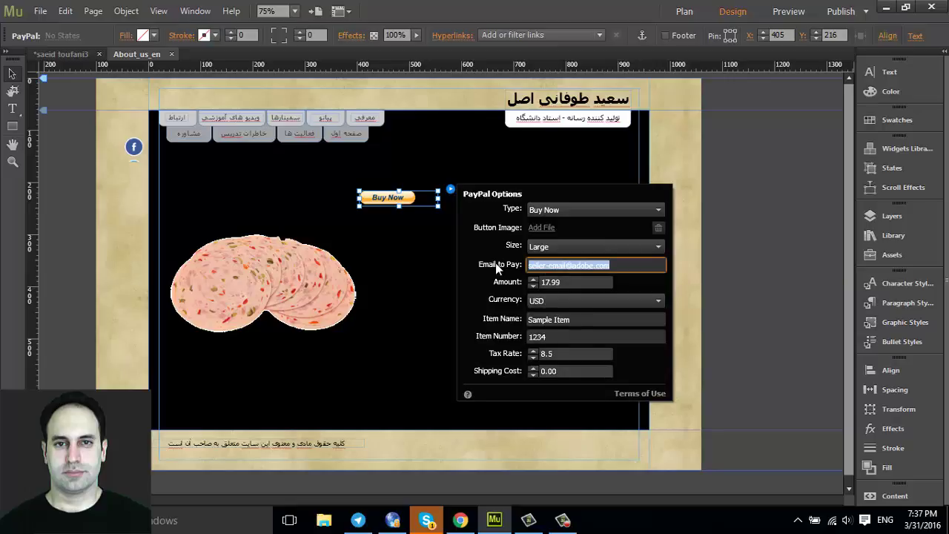
{"action": "type", "text": "saeid"}
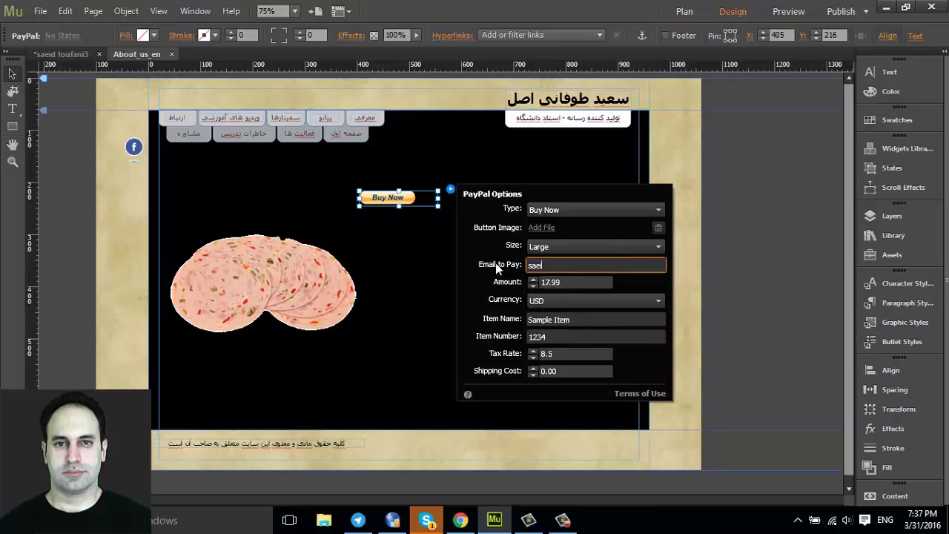
{"action": "key", "text": "BackSpace"}
{"action": "key", "text": "BackSpace"}
{"action": "key", "text": "BackSpace"}
{"action": "key", "text": "BackSpace"}
{"action": "key", "text": "BackSpace"}
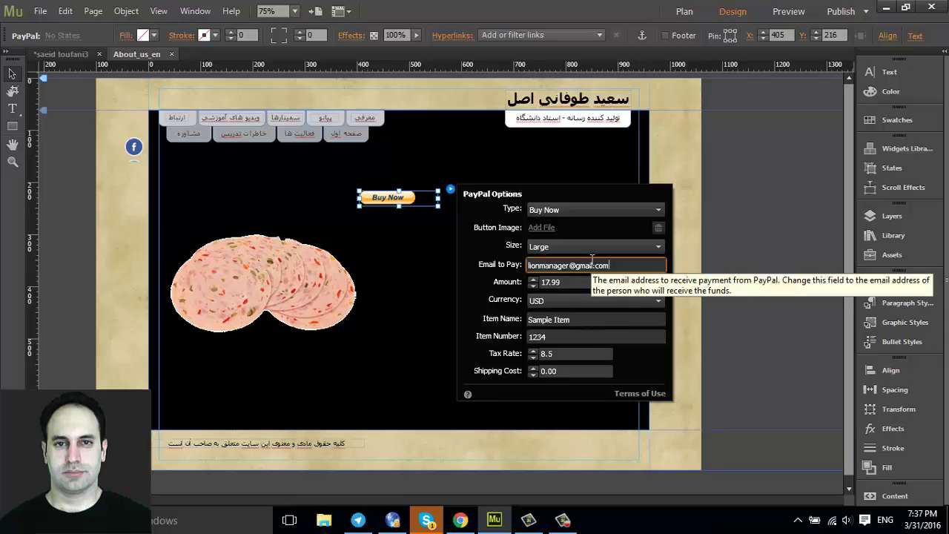
{"action": "left_click", "coordinate": [563, 282]}
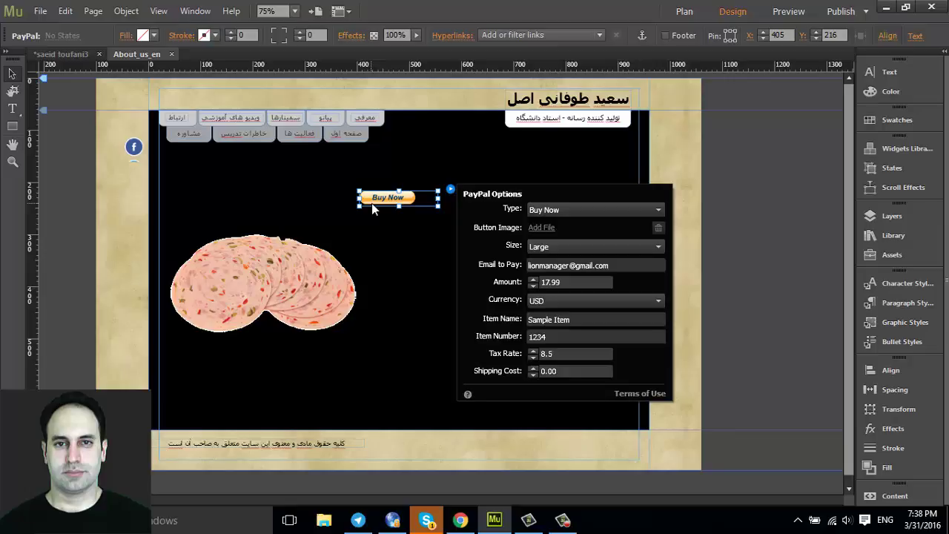
Set the button amount to 20.00, keeping the currency as USD
{"action": "left_click", "coordinate": [563, 281]}
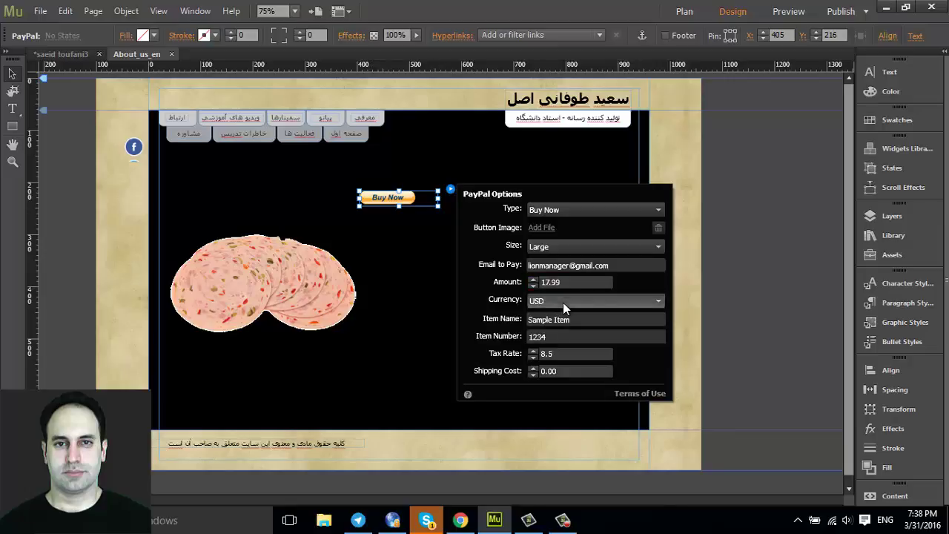
{"action": "left_click", "coordinate": [563, 302]}
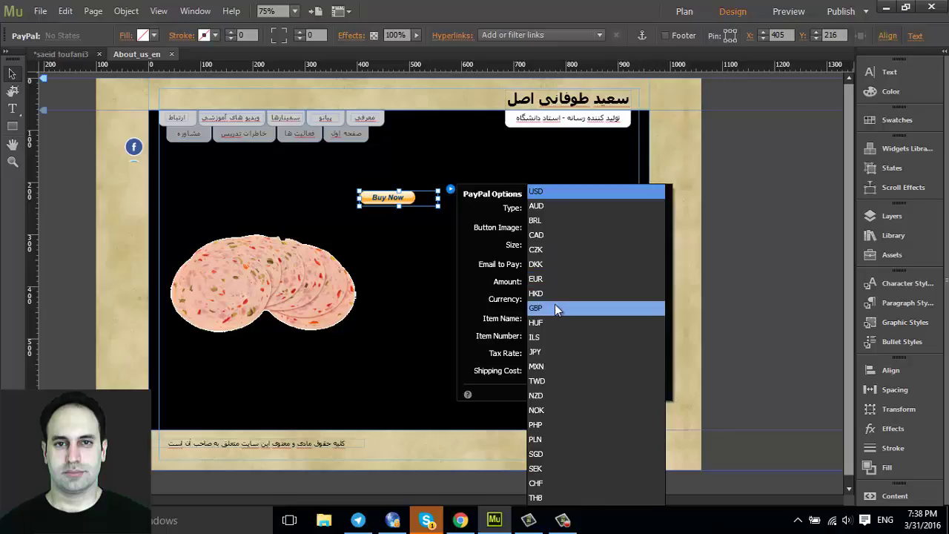
{"action": "left_click", "coordinate": [559, 191]}
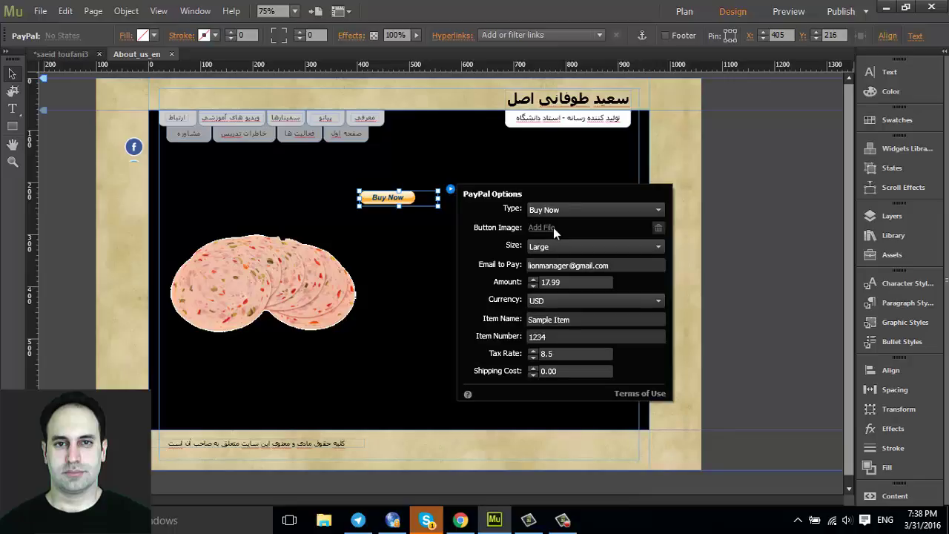
{"action": "left_click", "coordinate": [536, 321]}
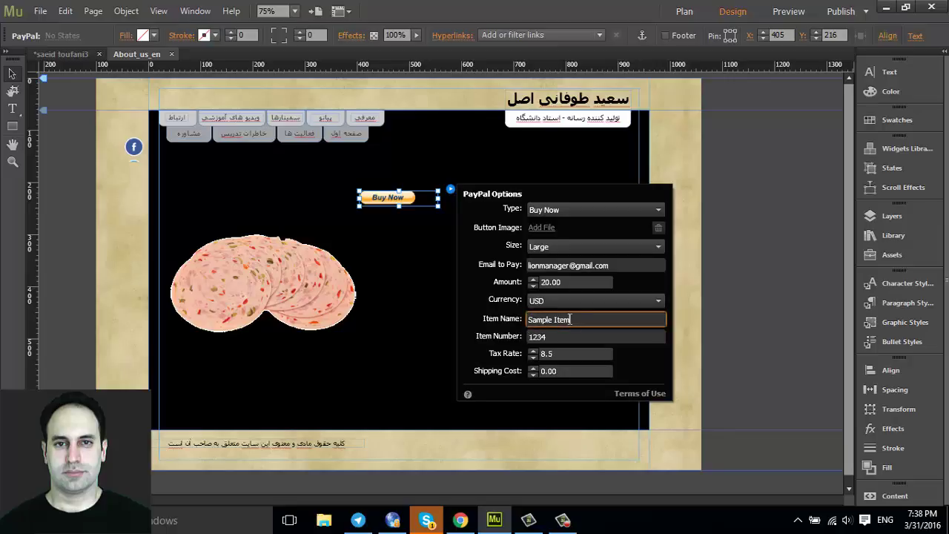
Change the Item Name from 'Sample Item' to 'Kalbas booghalamoon 8 doodi'
{"action": "left_click_drag", "start_coordinate": [571, 319], "coordinate": [530, 318]}
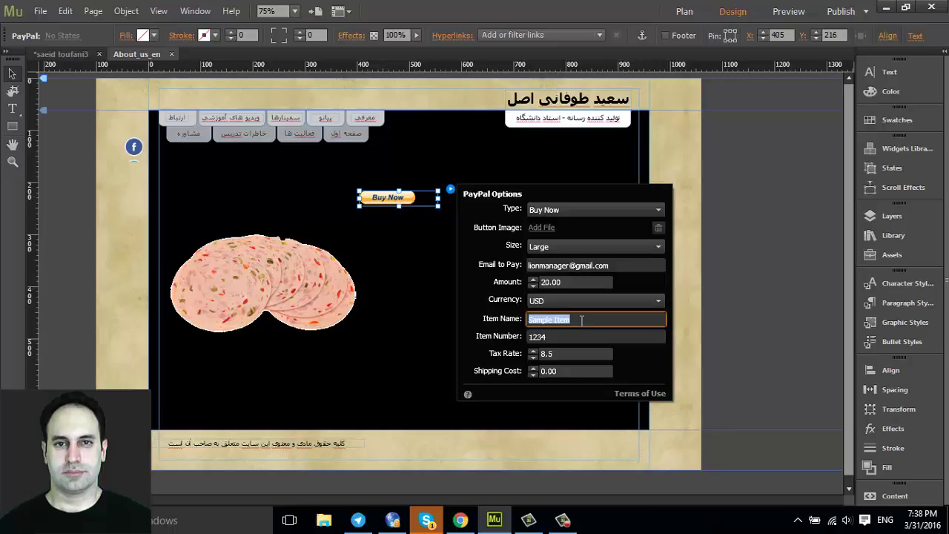
{"action": "type", "text": "Kalbas booghalamoo"}
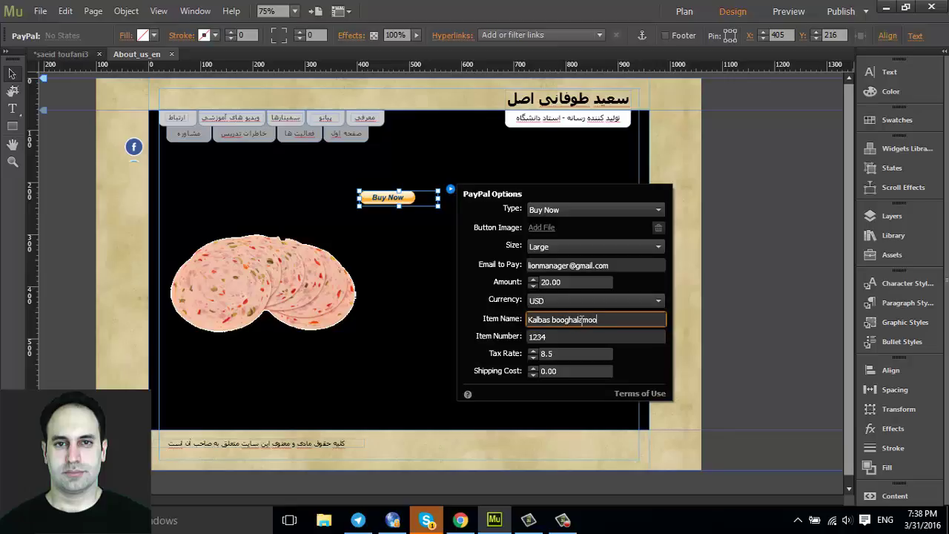
{"action": "type", "text": "n 8 doodi"}
{"action": "left_click", "coordinate": [577, 342]}
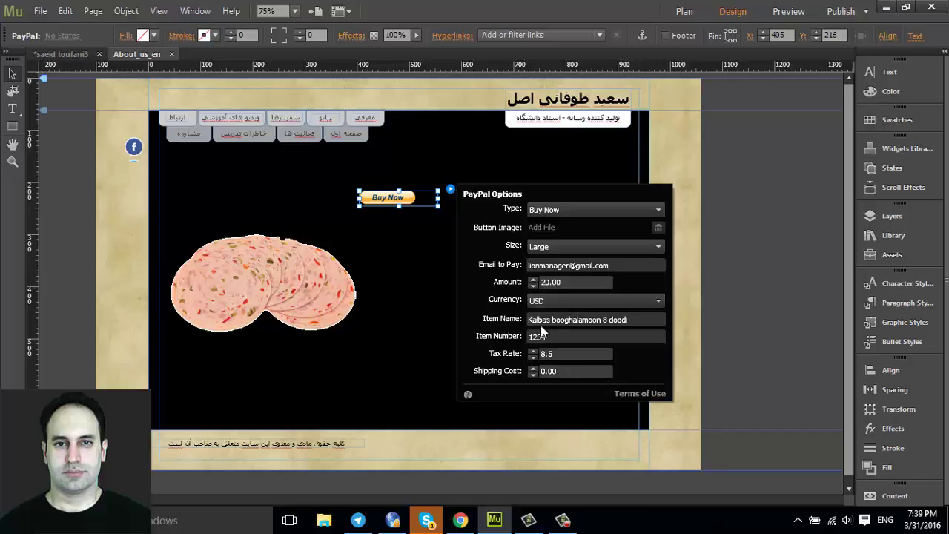
Set item number 354, tax rate 2 and shipping cost 1 in PayPal Options
{"action": "left_click", "coordinate": [577, 317]}
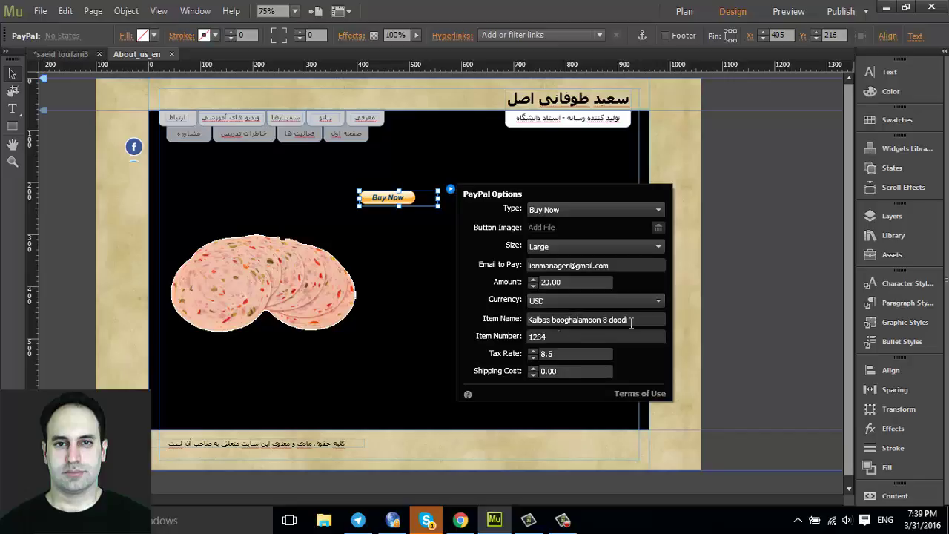
{"action": "left_click", "coordinate": [558, 336]}
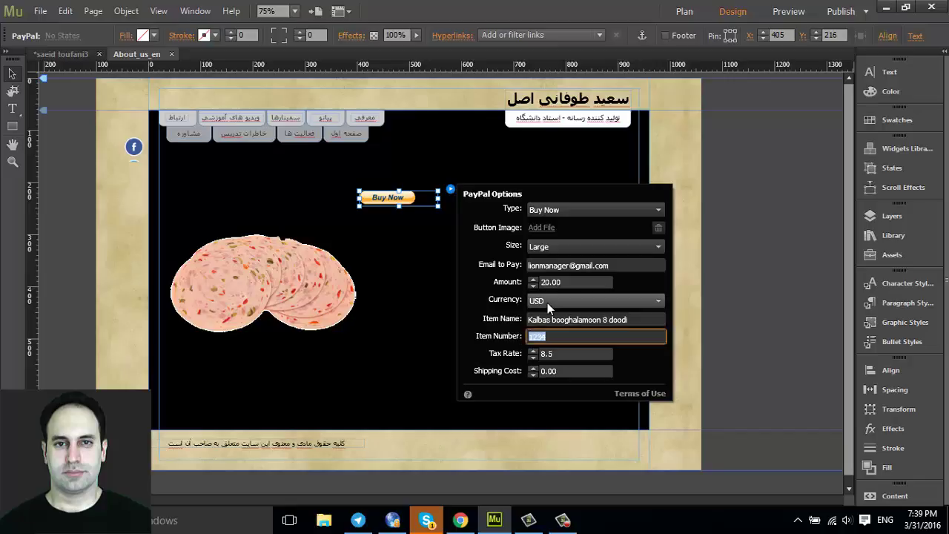
{"action": "type", "text": "354"}
{"action": "key", "text": "Return"}
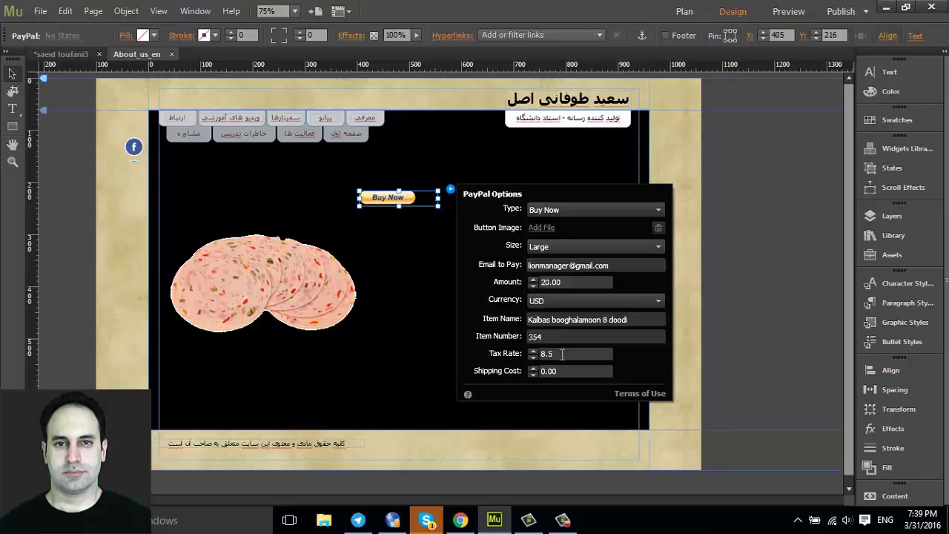
{"action": "left_click", "coordinate": [563, 353]}
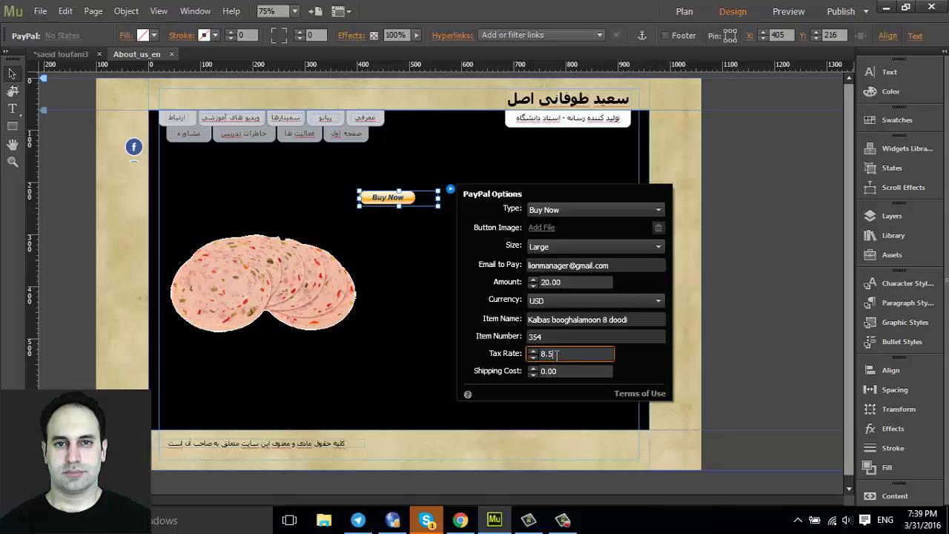
{"action": "type", "text": "2"}
{"action": "left_click", "coordinate": [589, 378]}
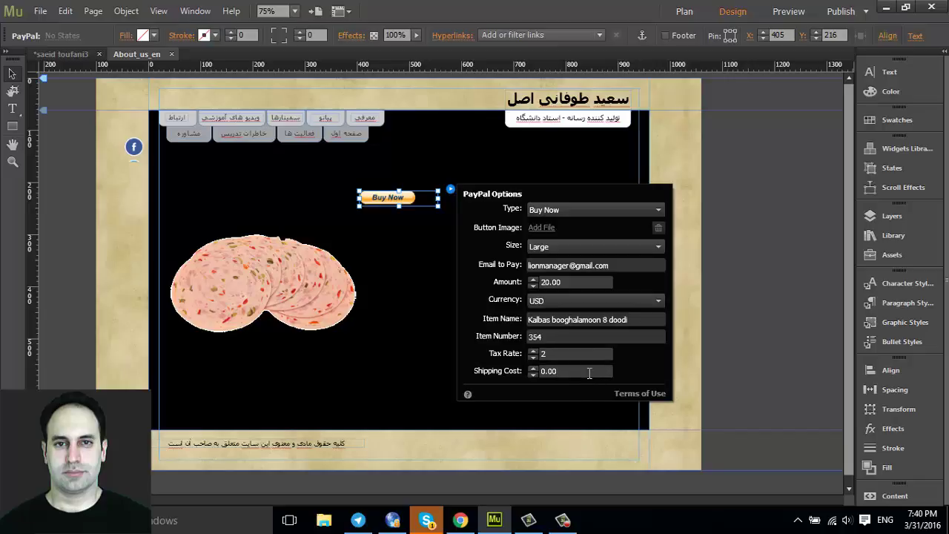
{"action": "left_click", "coordinate": [558, 370]}
{"action": "left_click_drag", "start_coordinate": [541, 371], "coordinate": [557, 369]}
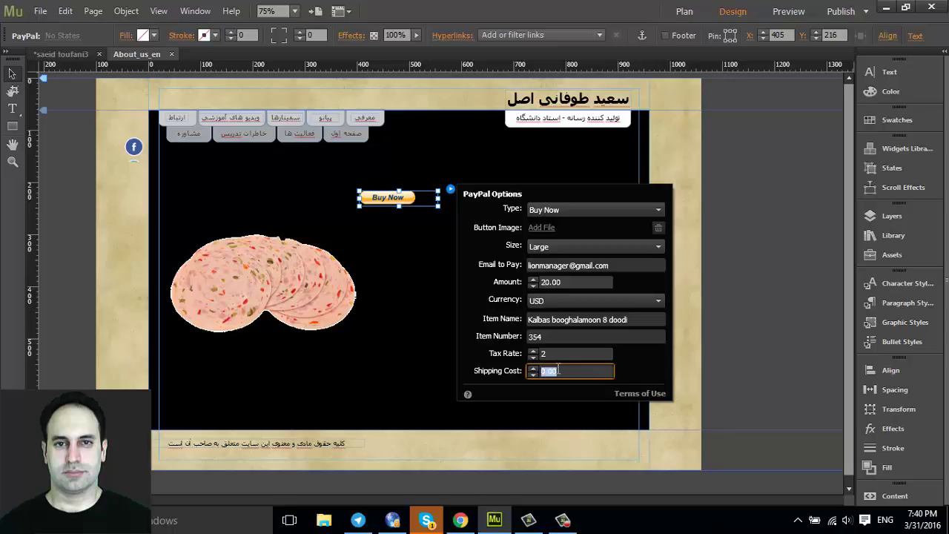
{"action": "type", "text": "1"}
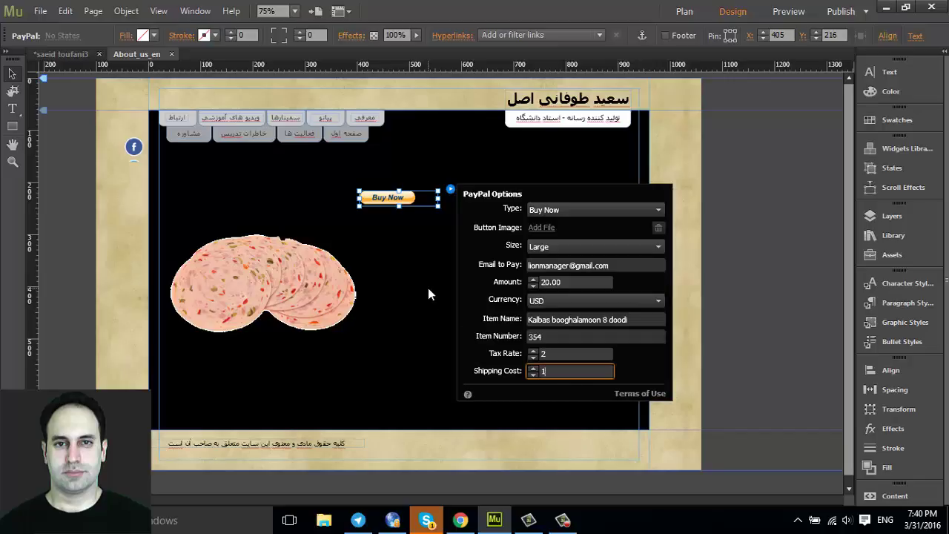
Close PayPal Options and move the Buy Now button to the black area's lower right
{"action": "left_click", "coordinate": [428, 295]}
{"action": "left_click_drag", "start_coordinate": [398, 205], "coordinate": [549, 396]}
{"action": "left_click", "coordinate": [338, 307]}
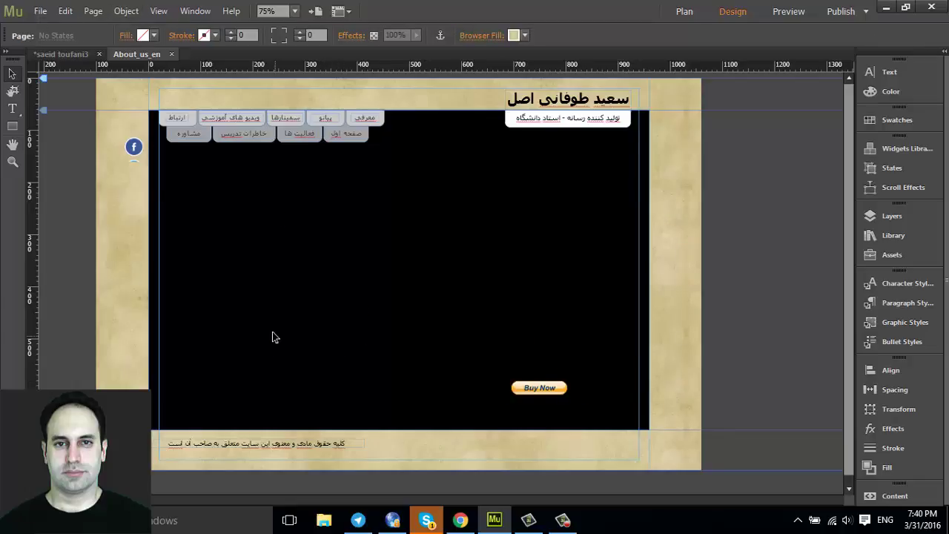
Preview the page, dismissing the Proxy Server Login prompt, then return to Design view
{"action": "left_click", "coordinate": [792, 15]}
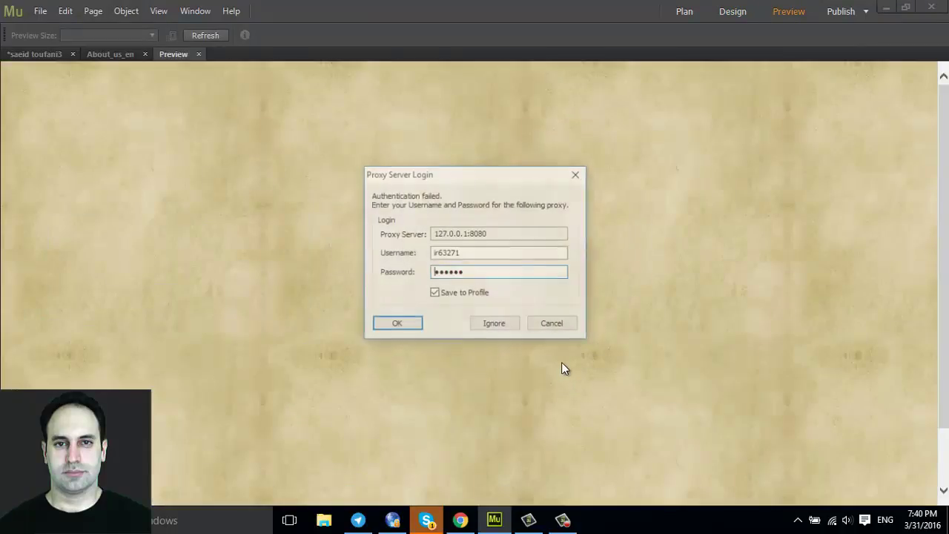
{"action": "left_click", "coordinate": [494, 324]}
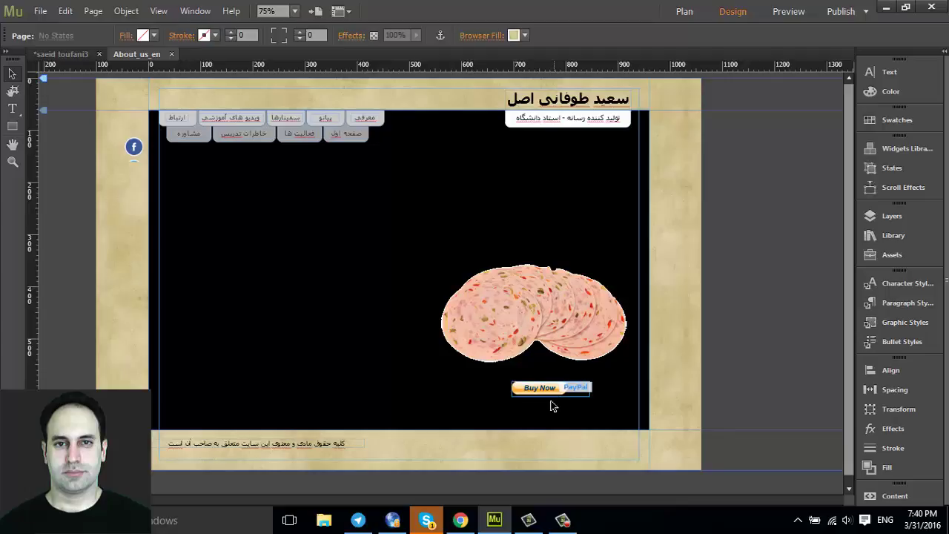
{"action": "mouse_move", "coordinate": [568, 527]}
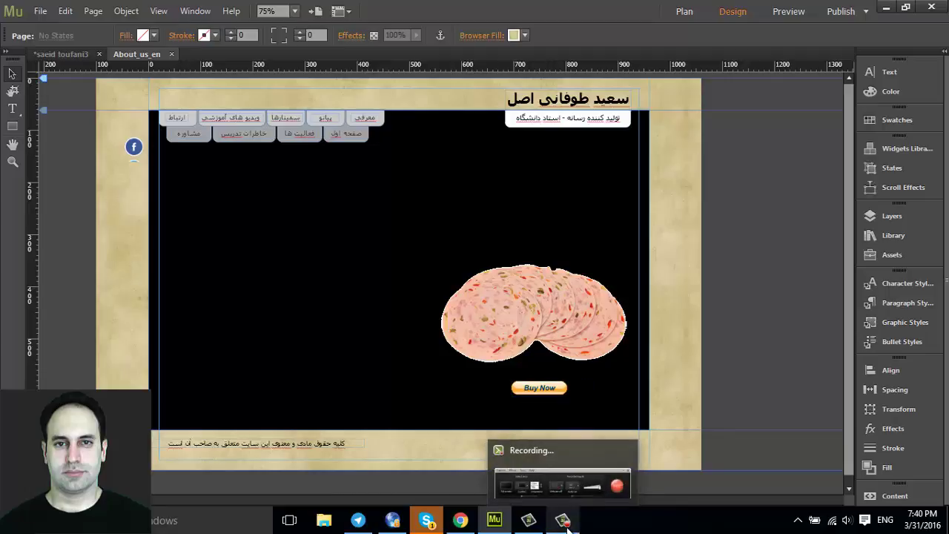
{"action": "left_click", "coordinate": [568, 527]}
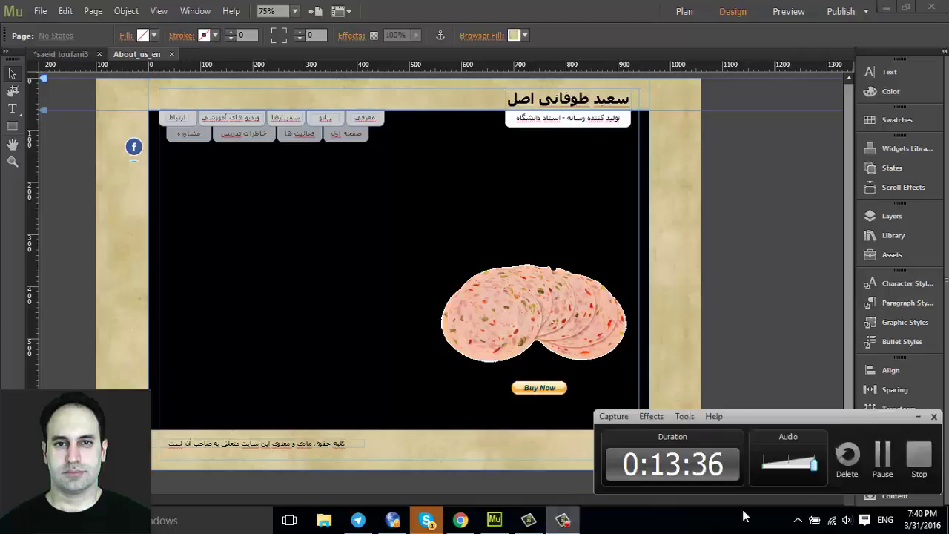